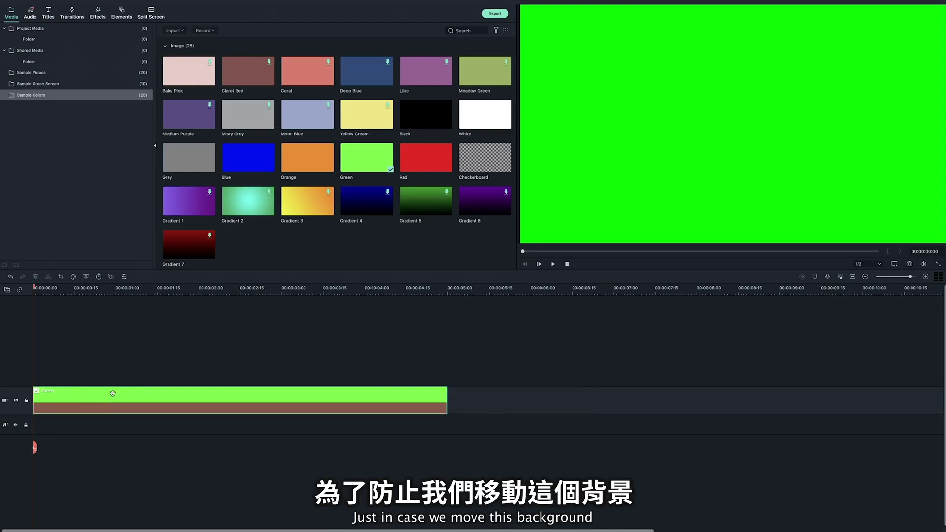
Step: Lock the green background track and add the Red sample color on a new track above it at the timeline start
left_click(26, 401)
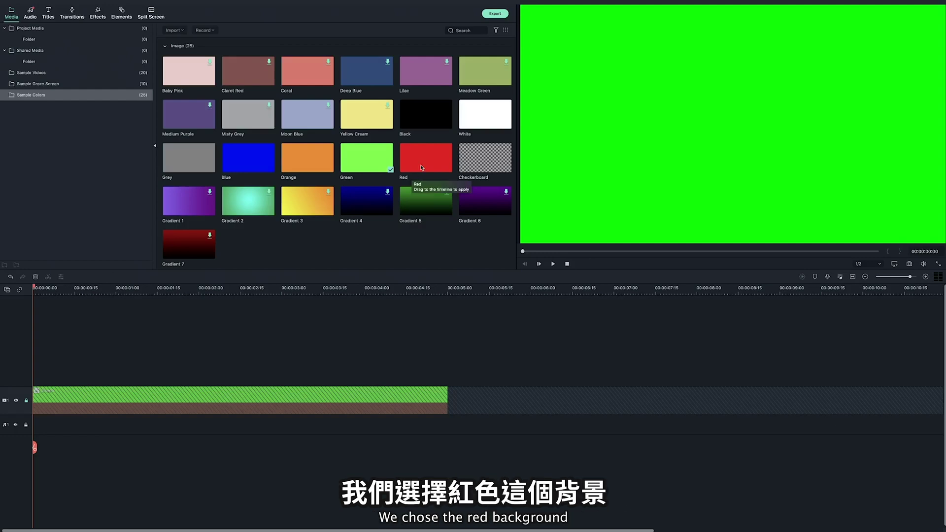
left_click_drag(422, 167, 43, 378)
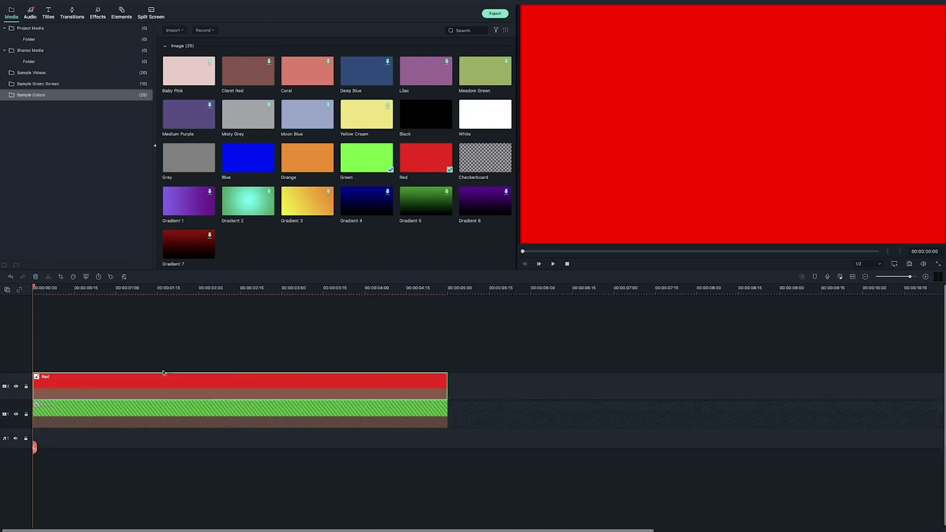
Step: Shrink the red clip into a small button-shaped rectangle and place it near the bottom centre of the frame
double_click(386, 386)
left_click_drag(766, 111, 772, 232)
left_click(792, 227)
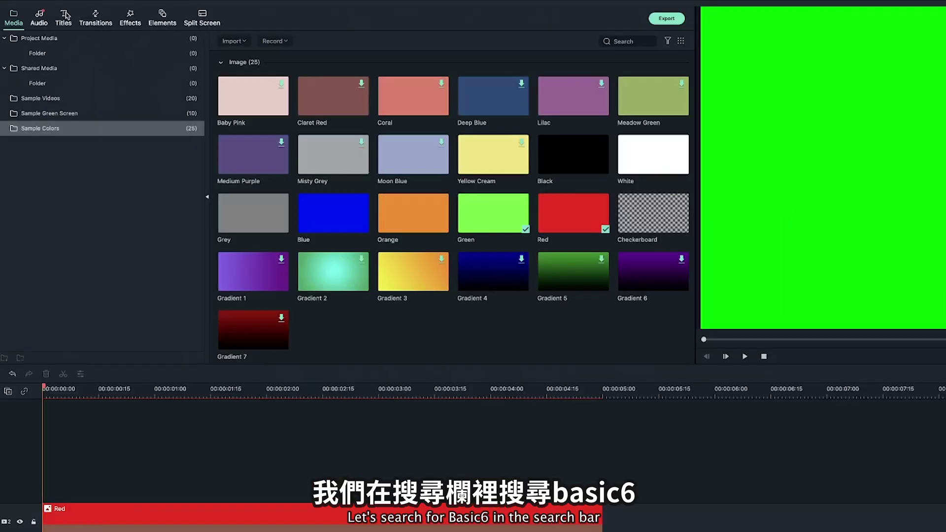
Step: Find the title preset Basic 6 and add it on a new track above the red clip at the timeline start
left_click(64, 18)
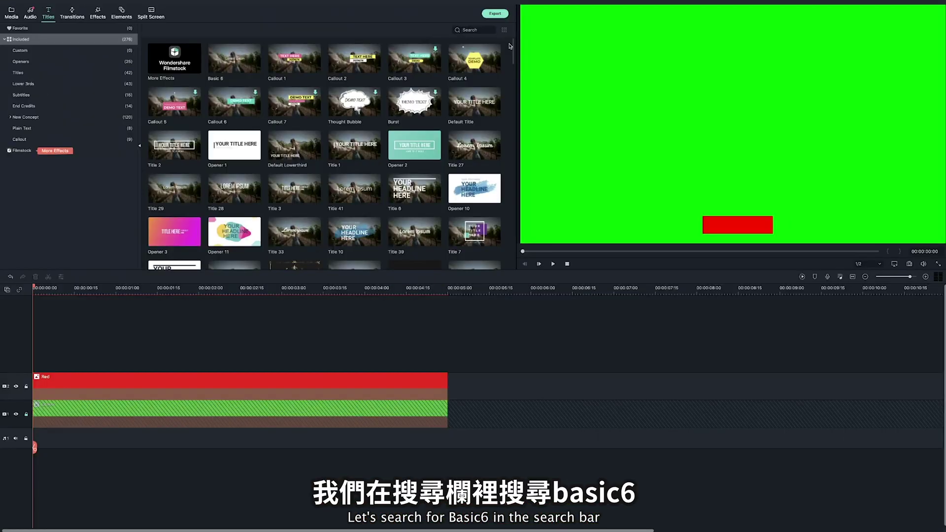
left_click(473, 30)
type("basic 6")
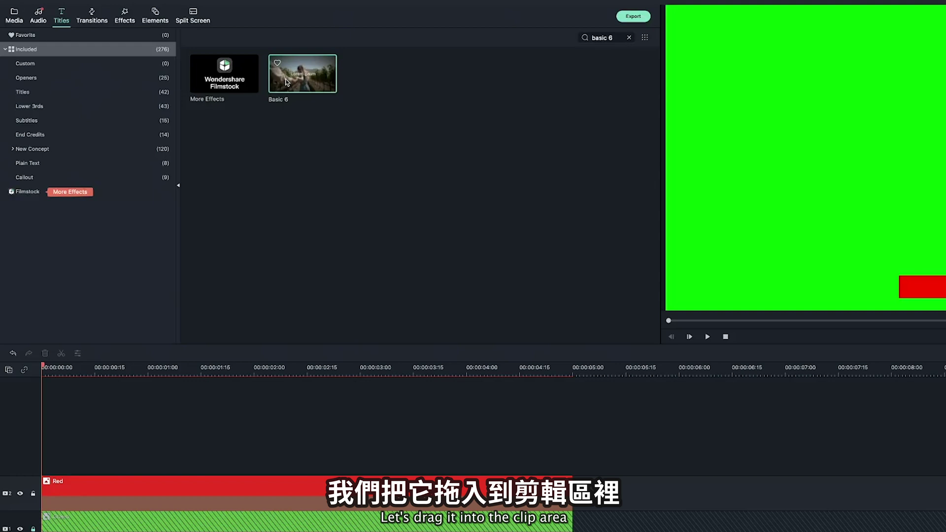
left_click_drag(286, 82, 161, 451)
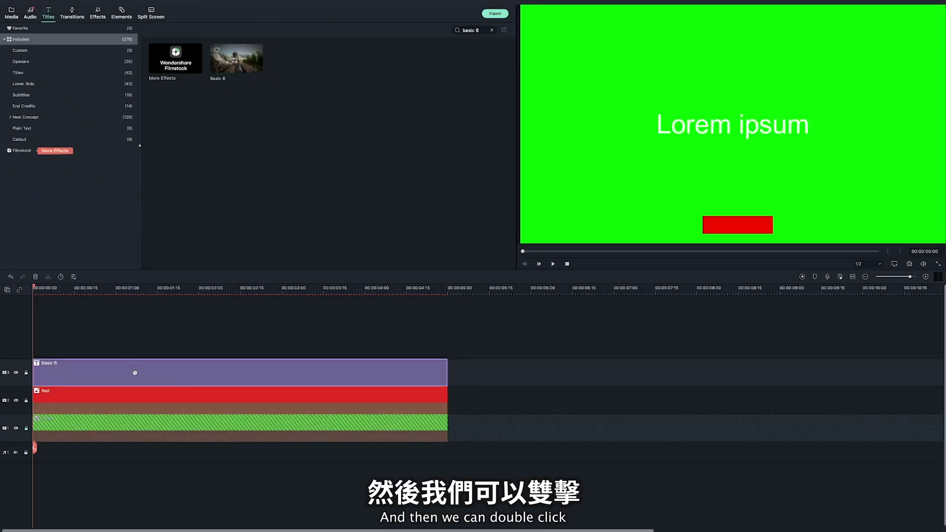
Step: Replace the Basic 6 title's placeholder text with "Subscribe"
double_click(135, 373)
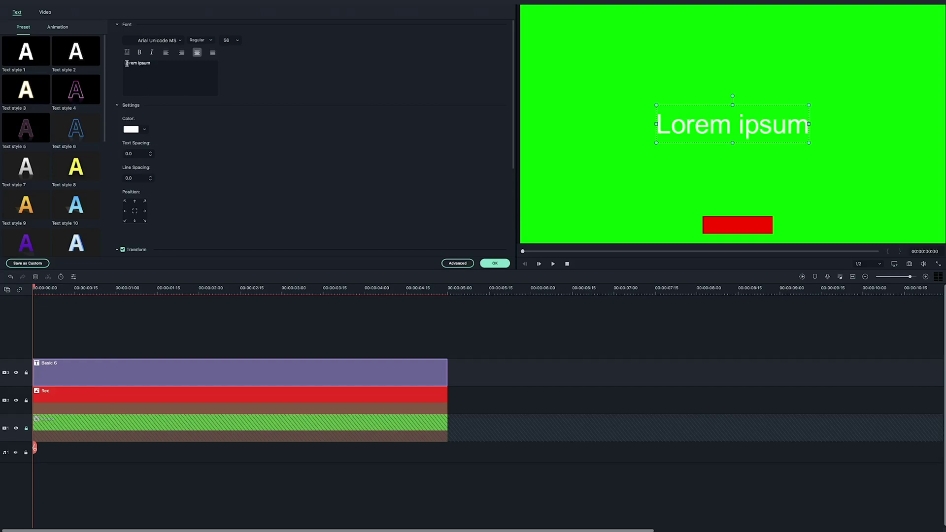
key("super+a")
key("BackSpace")
type("Subscribe")
left_click(179, 40)
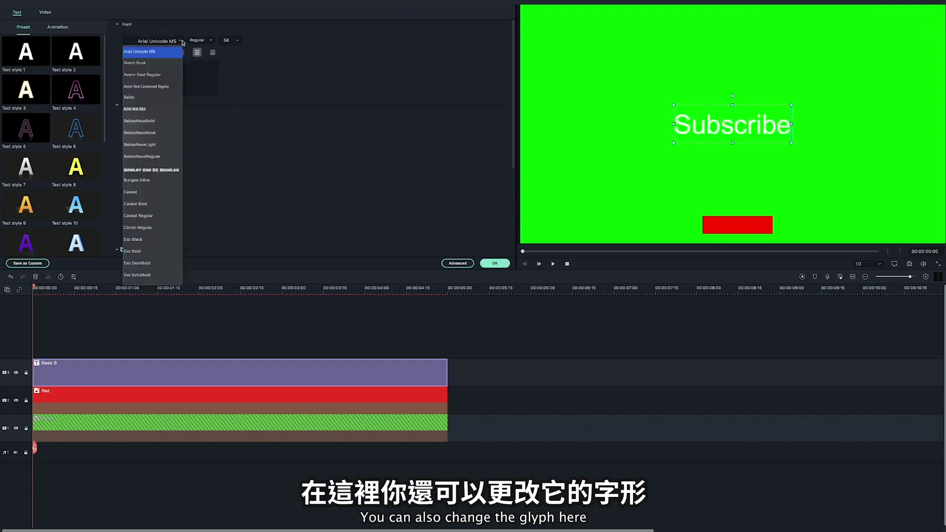
left_click(181, 42)
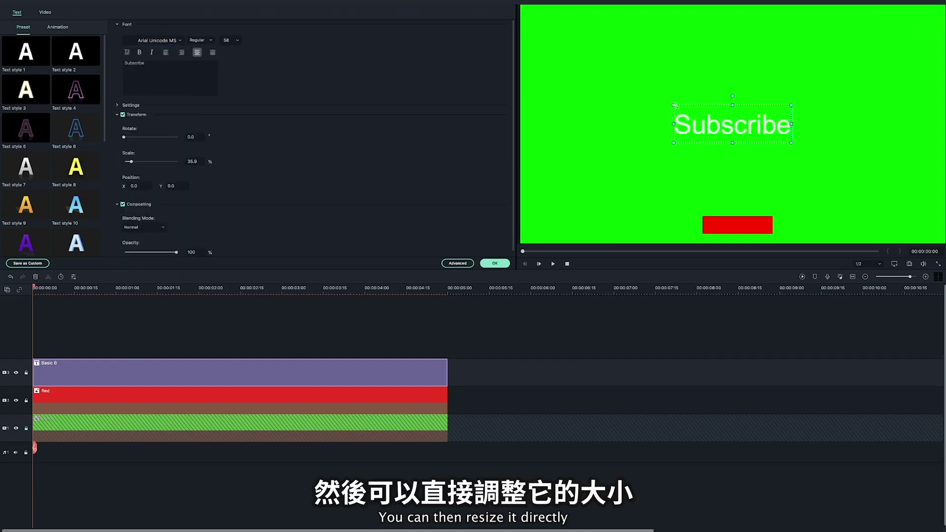
Step: Scale the Subscribe text to about 11.4% and position it on the red rectangle, at about X 27.2, Y -457.8
left_click_drag(674, 105, 737, 225)
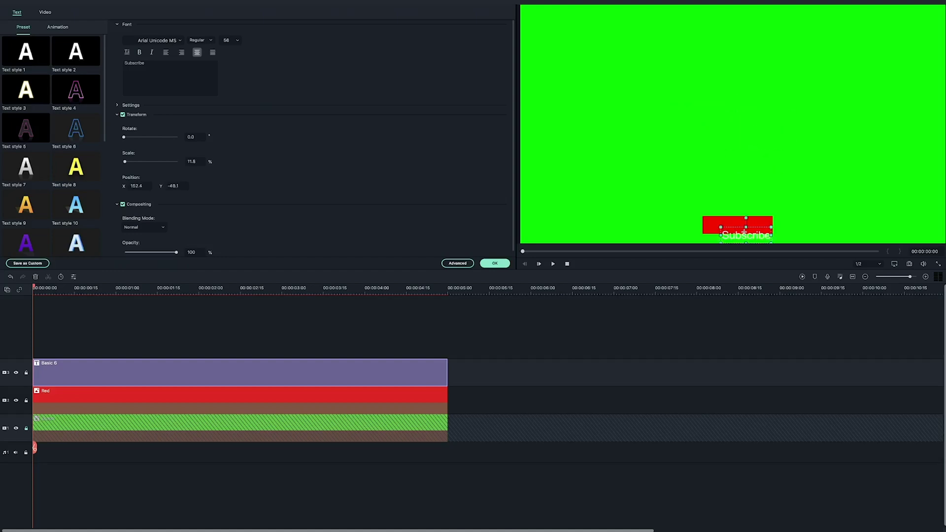
left_click(495, 263)
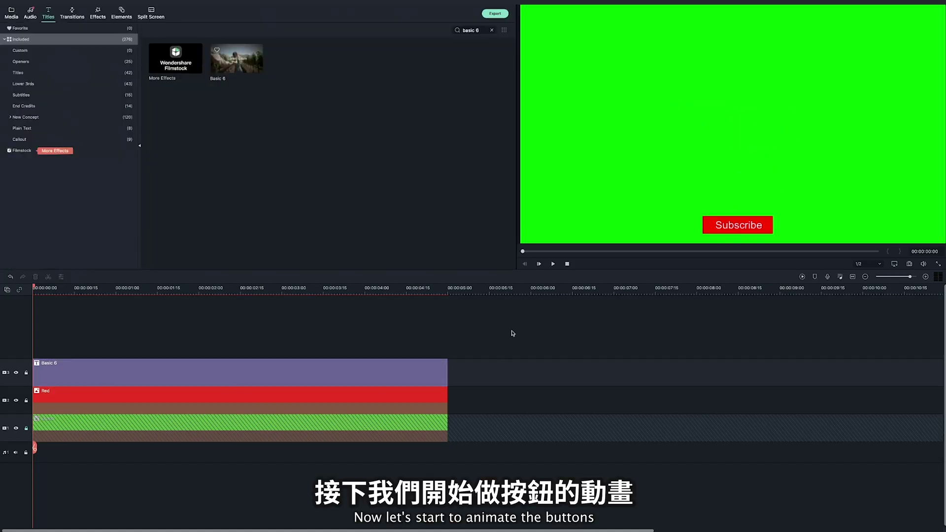
Step: Add a custom animation keyframe to the red clip at 00:00:01:00, keeping its scale at 100%
double_click(226, 396)
left_click(75, 13)
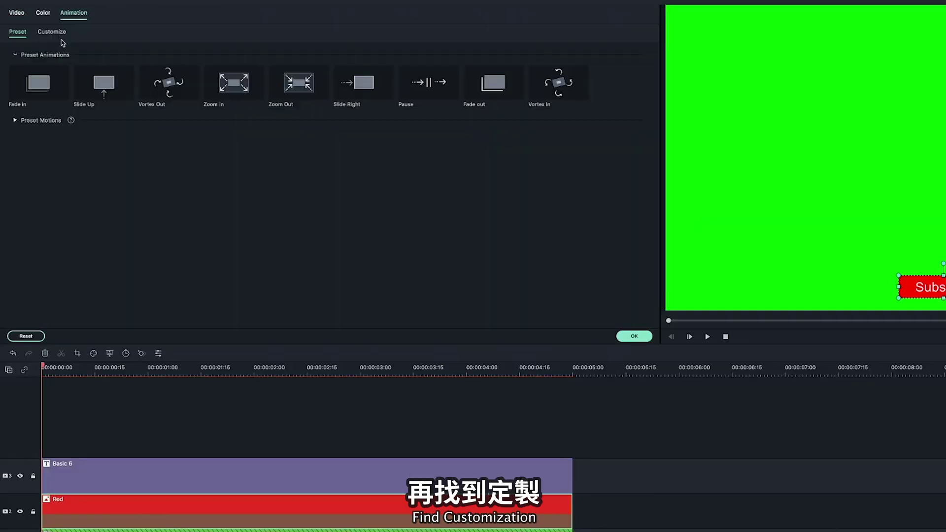
left_click(51, 31)
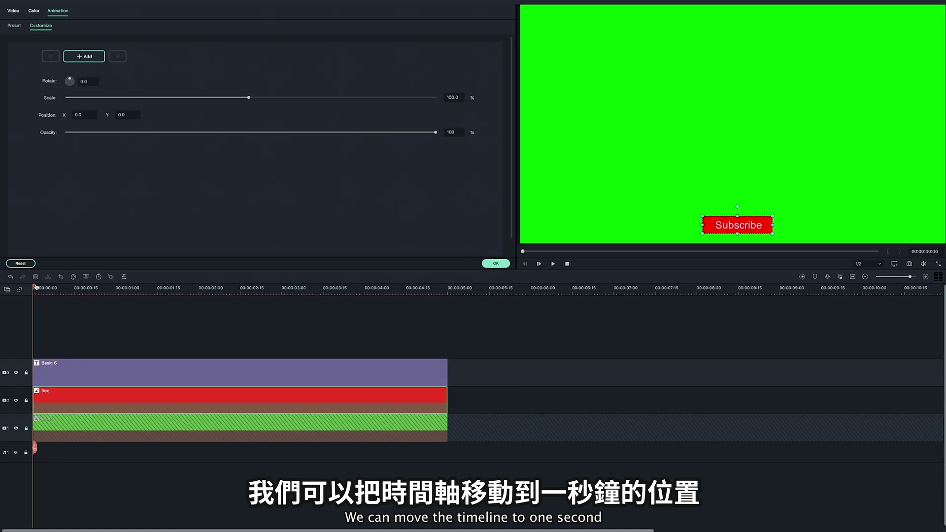
left_click_drag(36, 287, 116, 287)
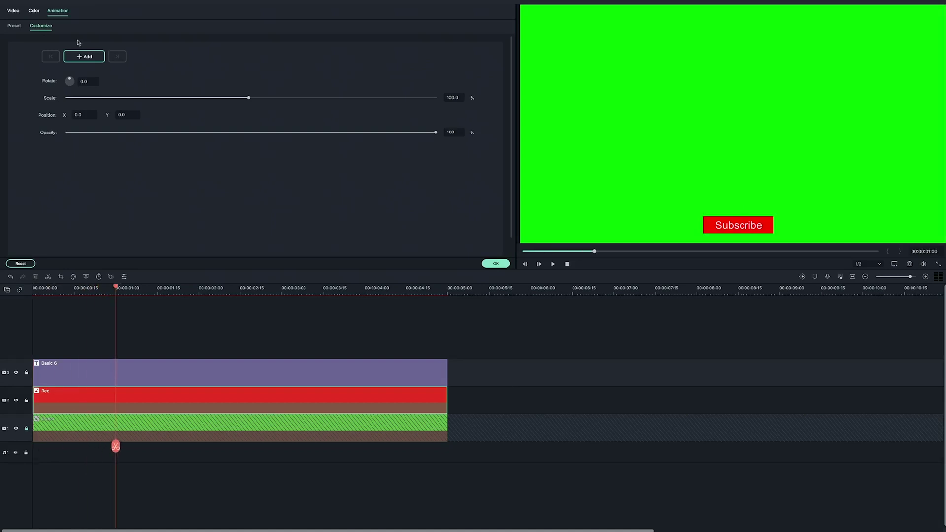
left_click(92, 61)
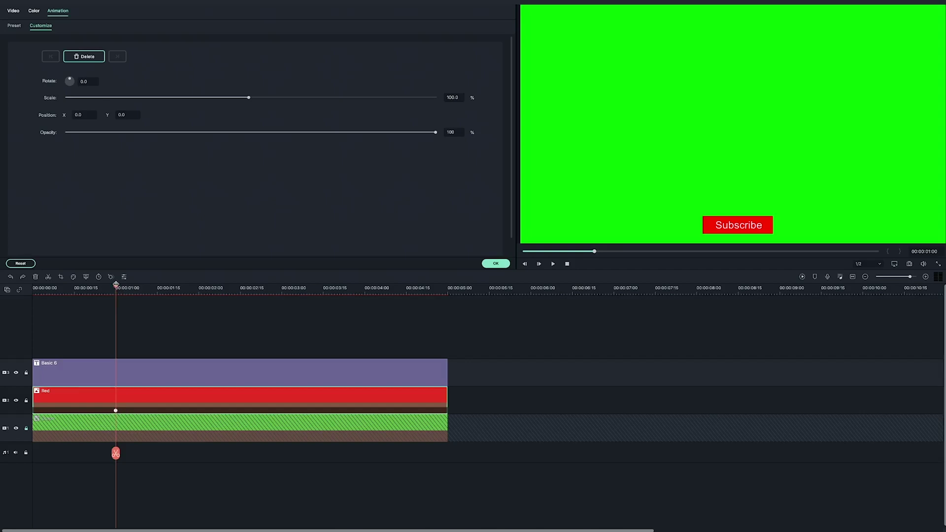
Step: Set the red clip's animation scale to 0% at the timeline start and play back the growing button
left_click_drag(116, 285, 34, 288)
left_click_drag(249, 99, 35, 417)
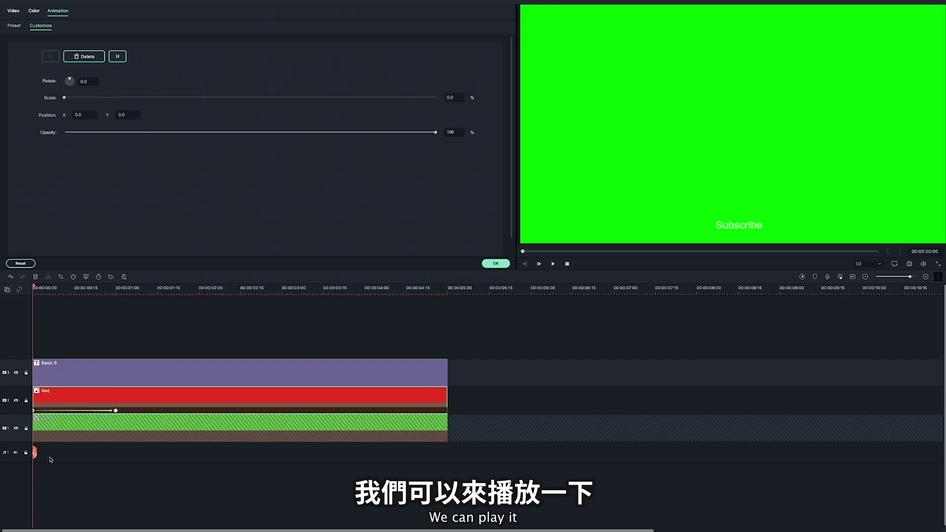
key("space")
key("space")
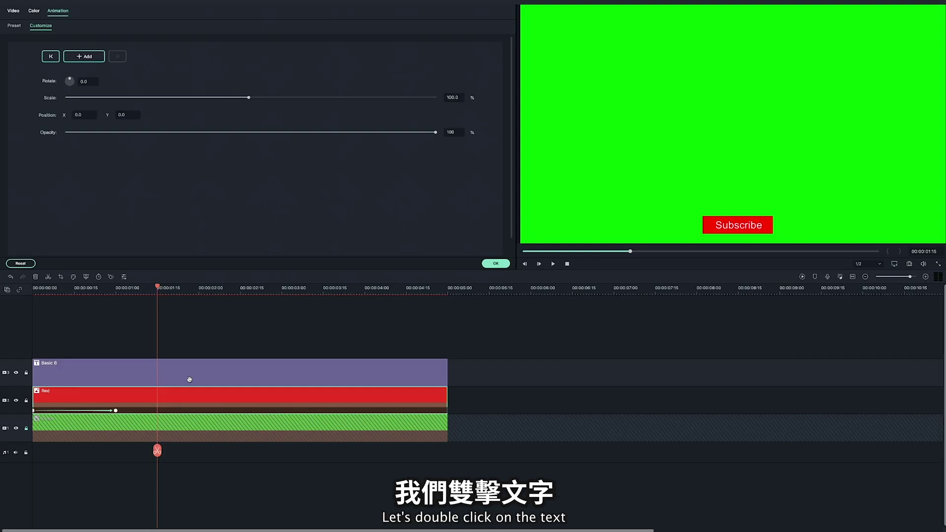
Step: Apply the Type Writer animation to the Subscribe text in the advanced editor and shorten its opening part to about one second
double_click(189, 379)
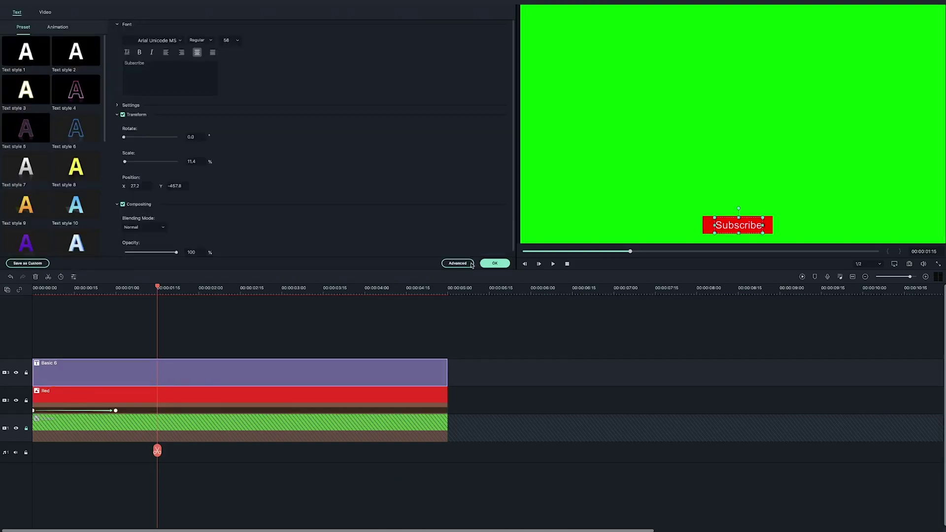
left_click(469, 264)
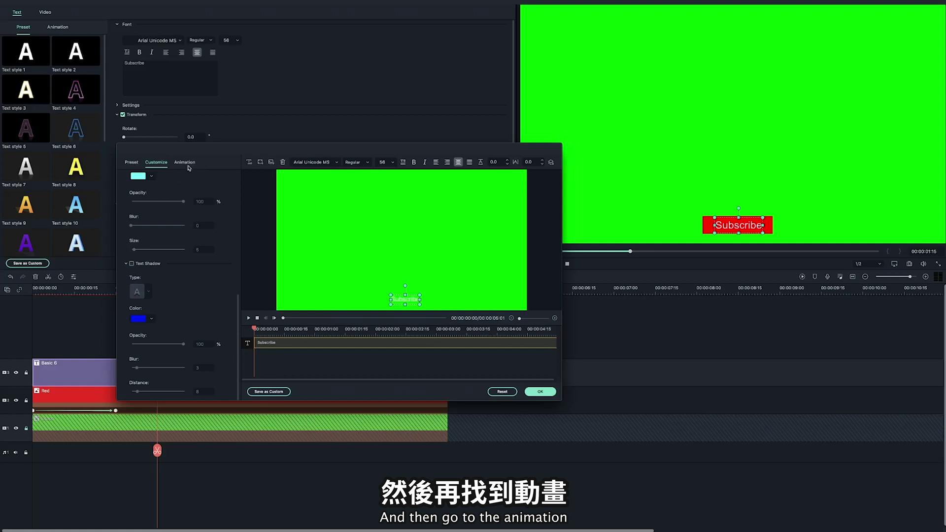
left_click(185, 162)
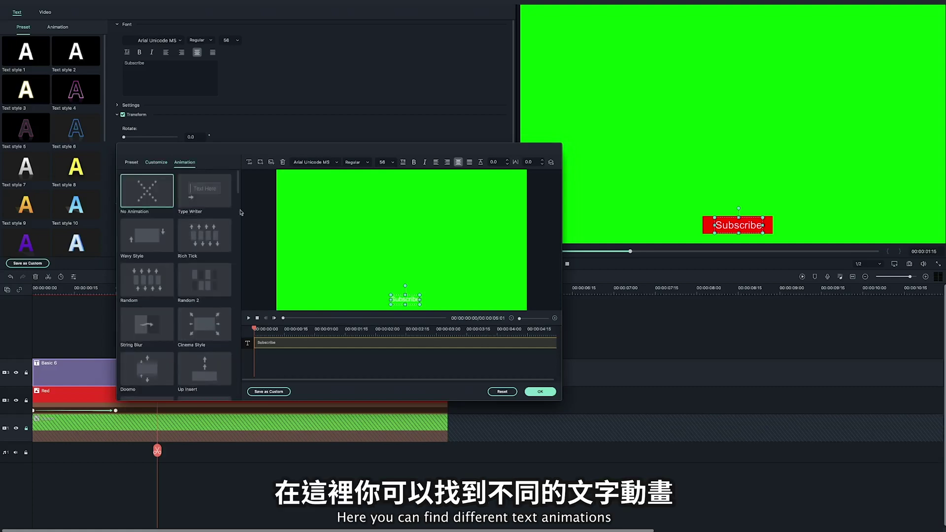
left_click(213, 200)
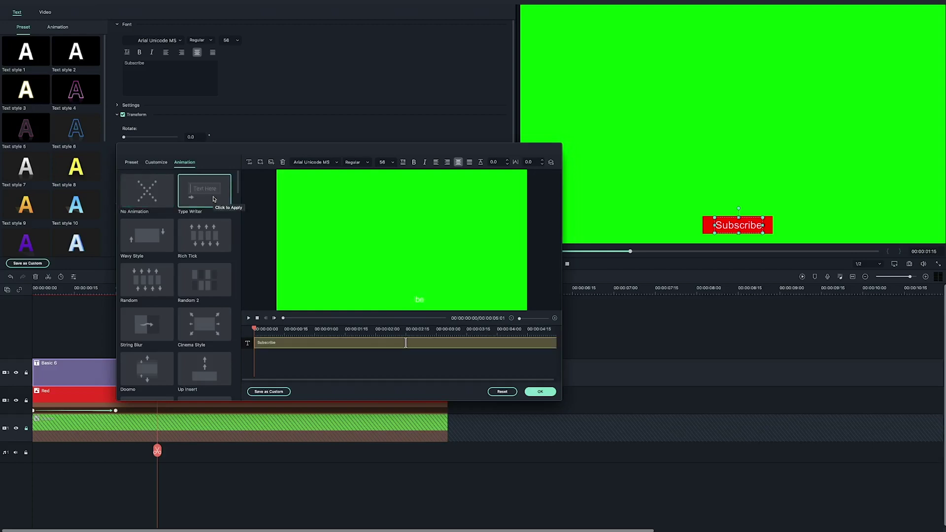
left_click(405, 356)
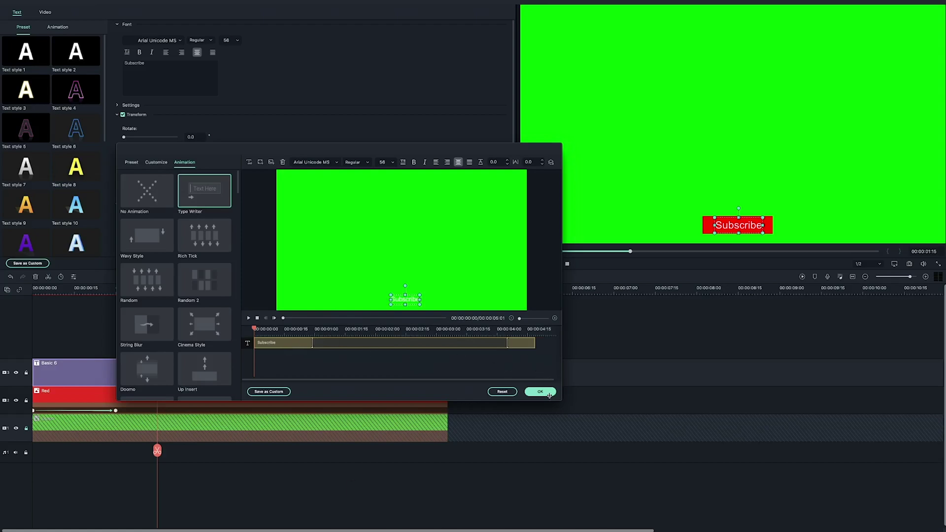
left_click(540, 392)
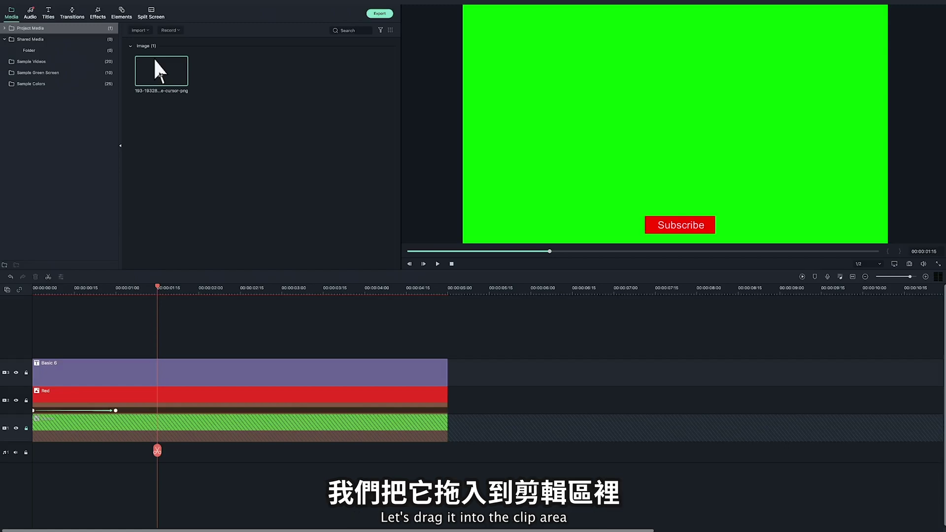
Step: Add the mouse cursor PNG on a new track above the title, scaled to about 6.5% at the Subscribe button's lower corner
left_click_drag(160, 78, 38, 351)
double_click(324, 361)
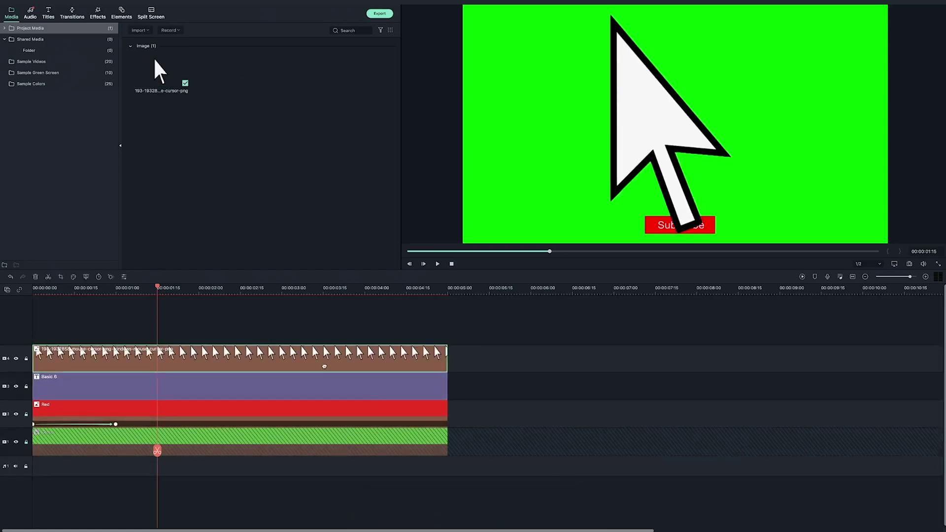
left_click_drag(563, 245, 712, 230)
left_click(246, 329)
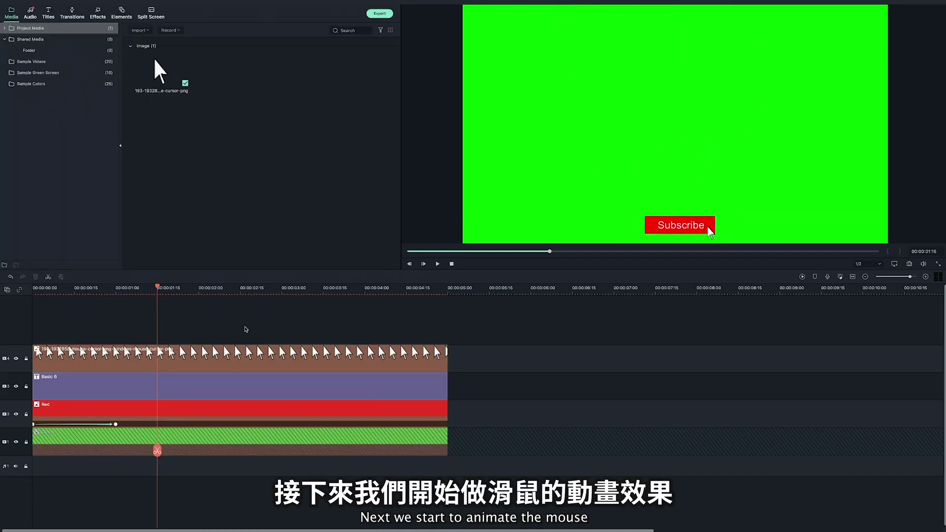
Step: Add a custom animation keyframe to the mouse cursor clip at 00:00:01:11 with the cursor resting on the button
key("Left")
key("Left")
key("Left")
key("Left")
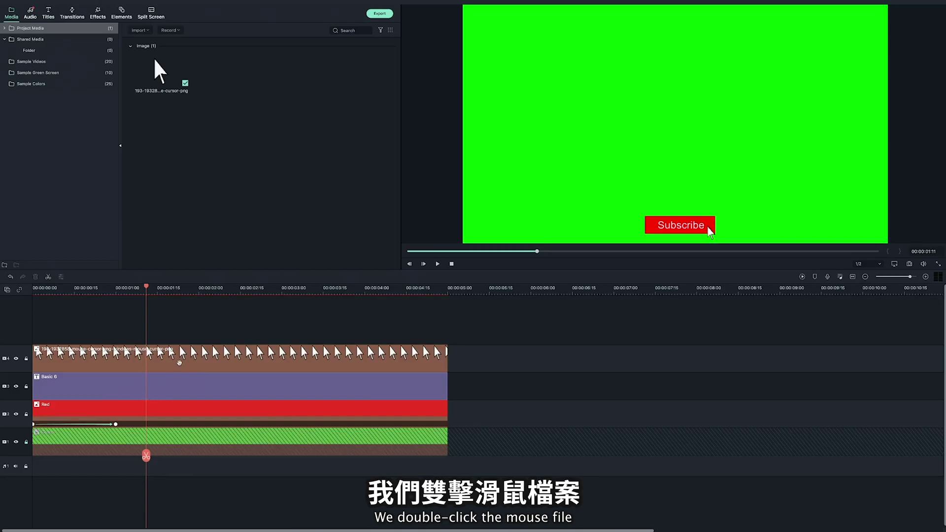
double_click(179, 363)
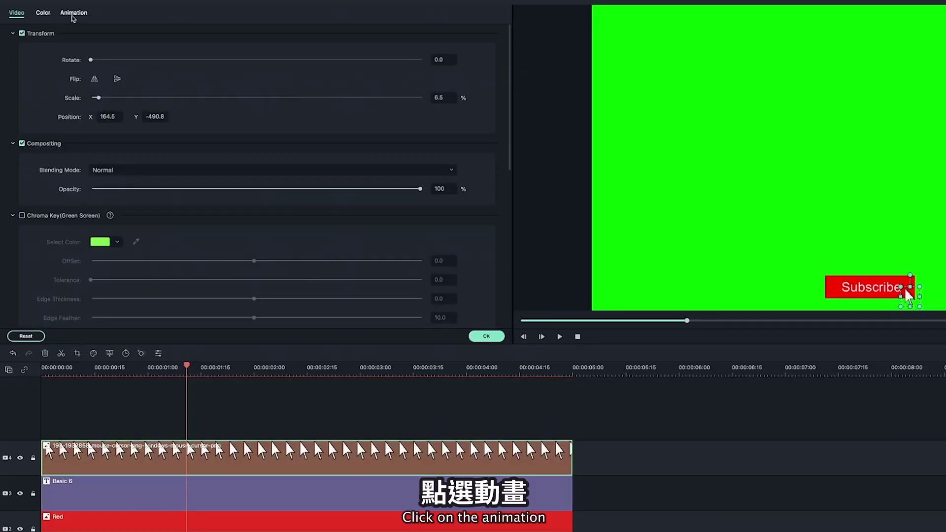
left_click(73, 18)
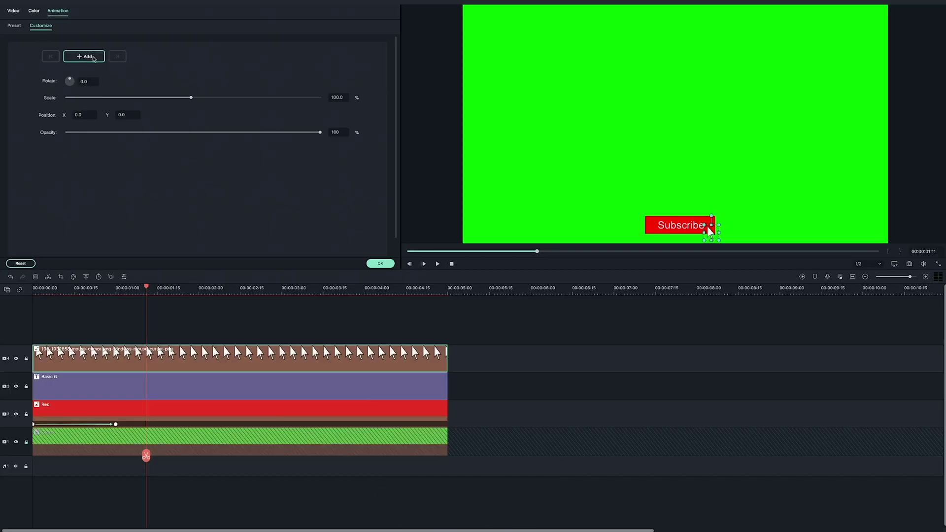
left_click(93, 57)
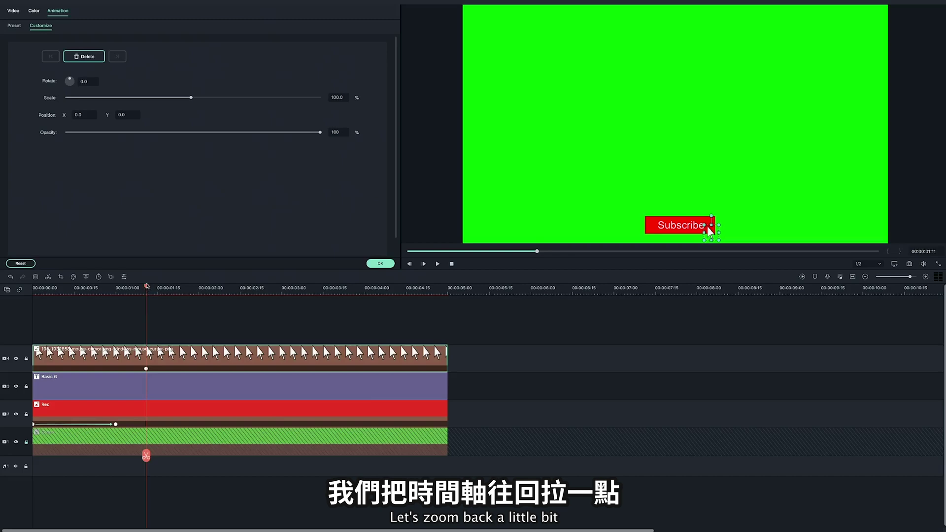
Step: Move the mouse cursor out of the frame, below its bottom edge, at 00:00:01:02 as the starting keyframe
left_click_drag(146, 287, 121, 287)
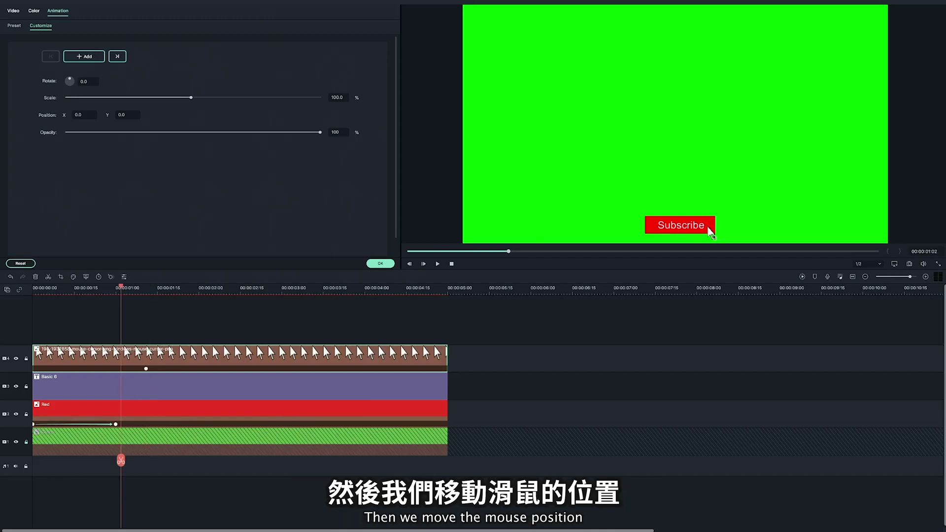
left_click(712, 231)
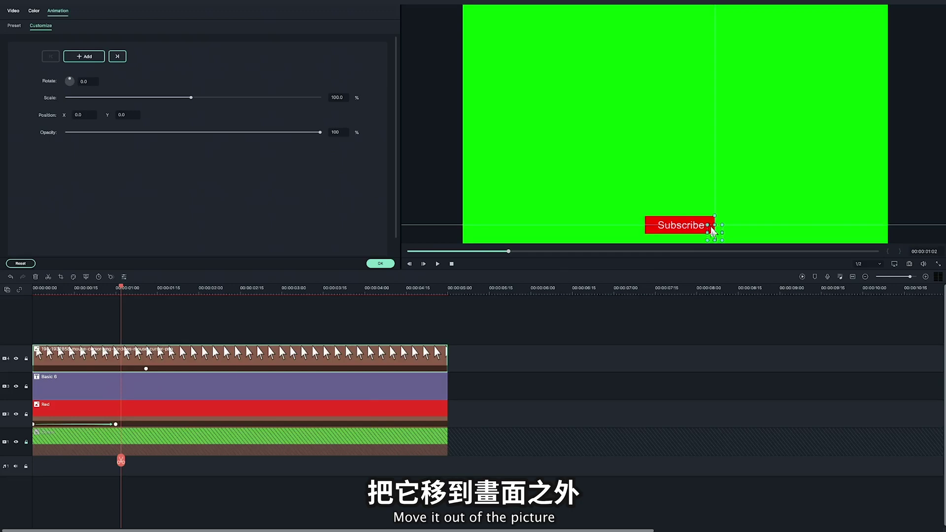
left_click_drag(712, 231, 730, 262)
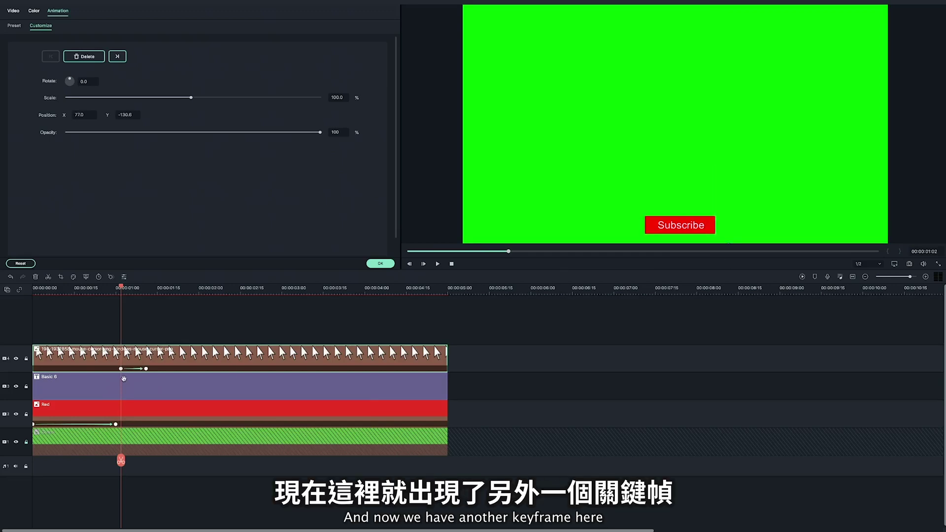
Step: Play the animation from the start and set the mouse cursor's scale to about 92.7% at 00:00:01:14
key("Home")
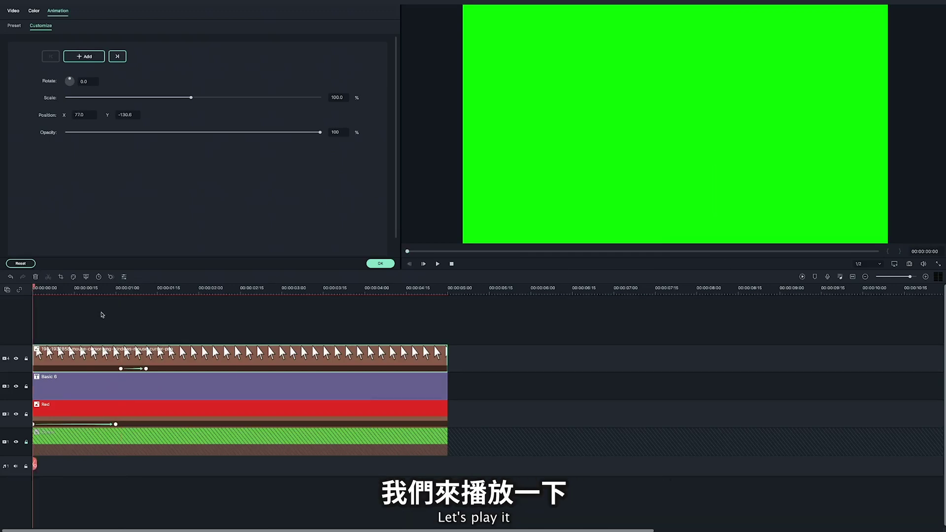
key("space")
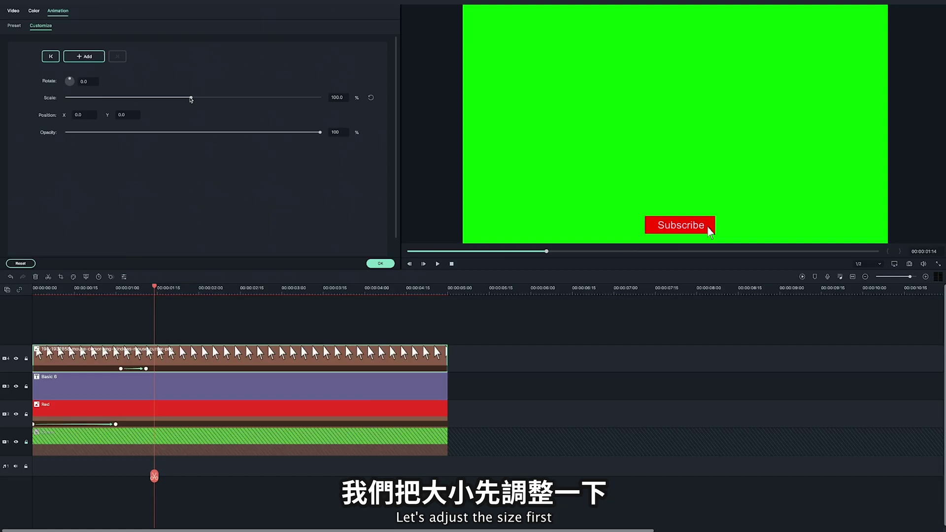
left_click_drag(191, 99, 181, 99)
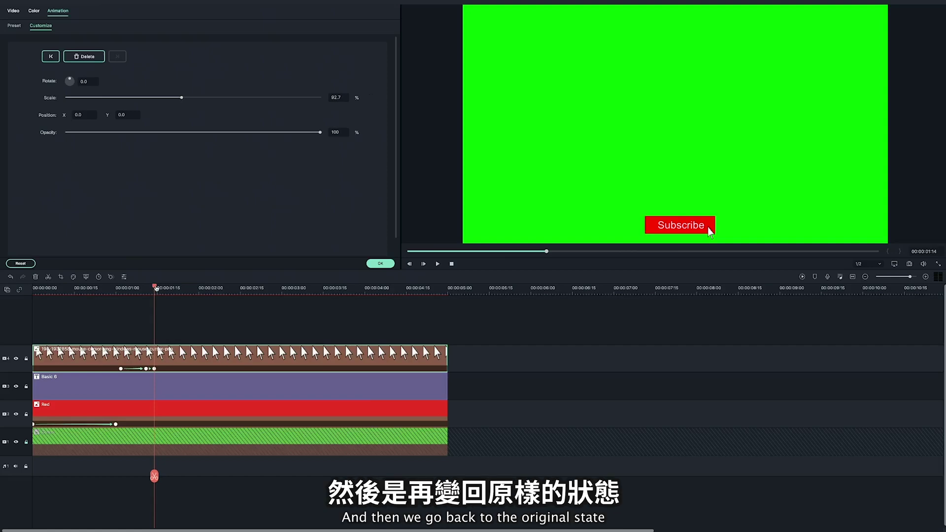
Step: Set the mouse cursor's scale back to 100% at 00:00:01:17 and play the click animation from the start
left_click_drag(156, 289, 163, 288)
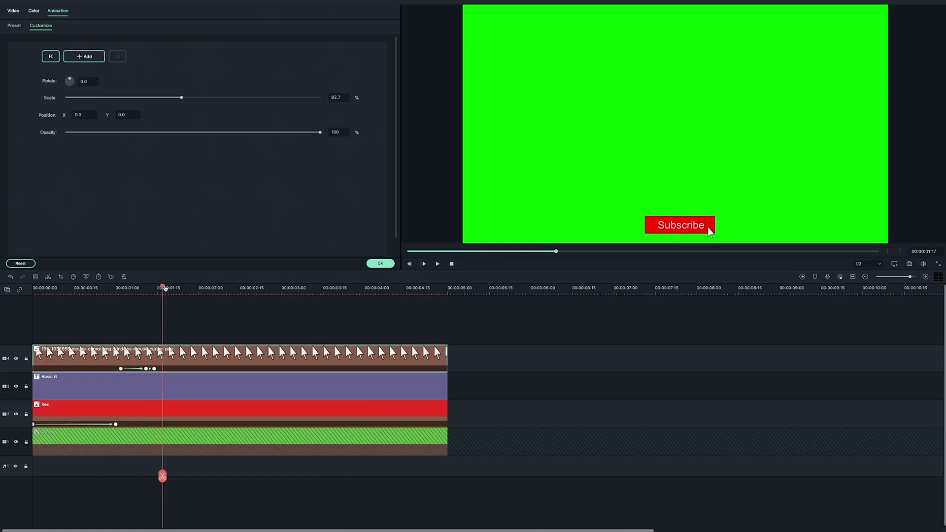
left_click_drag(181, 98, 188, 99)
key("Home")
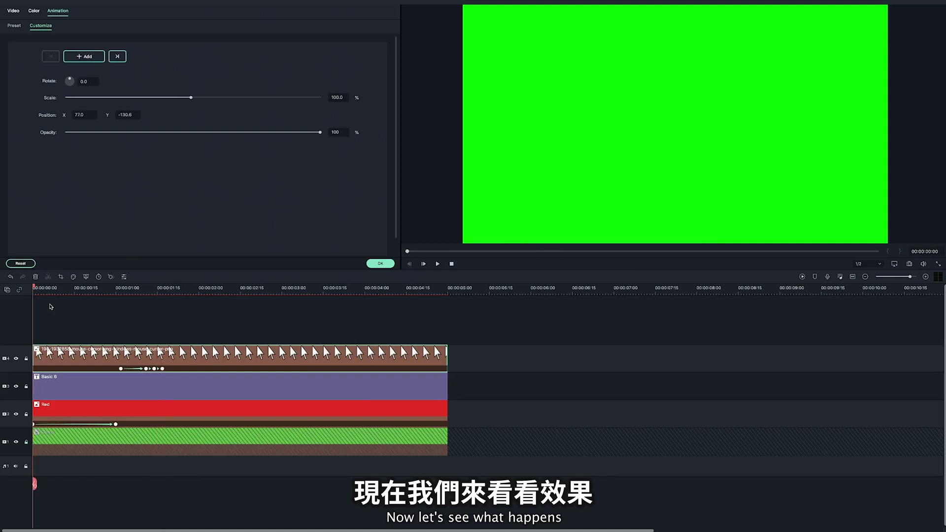
key("space")
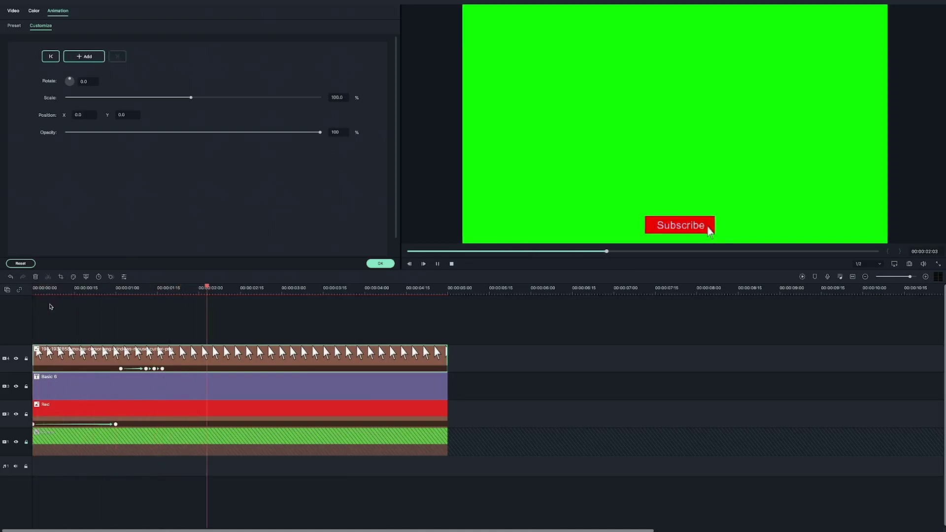
key("space")
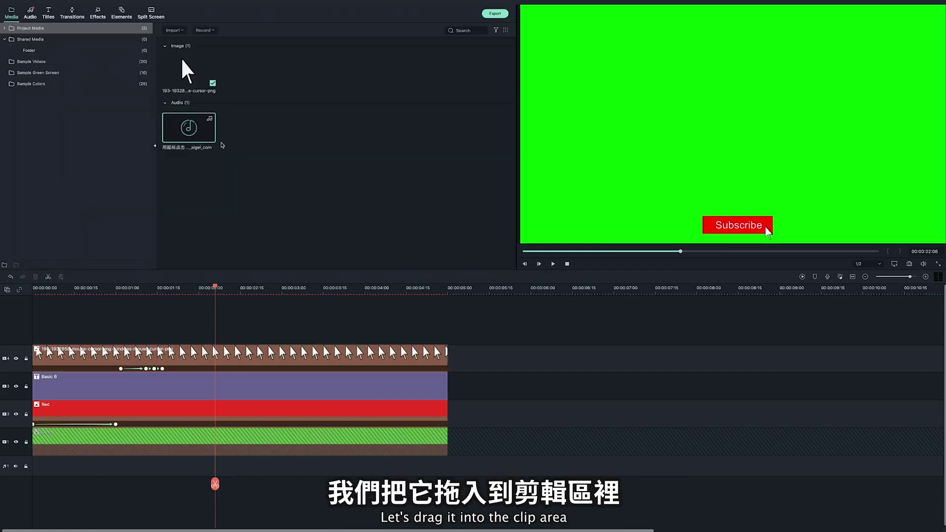
Step: Place the mouse-click sound on the audio track beneath the cursor's click keyframes, ending at about 00:00:01:17, and play the result
left_click_drag(212, 138, 173, 472)
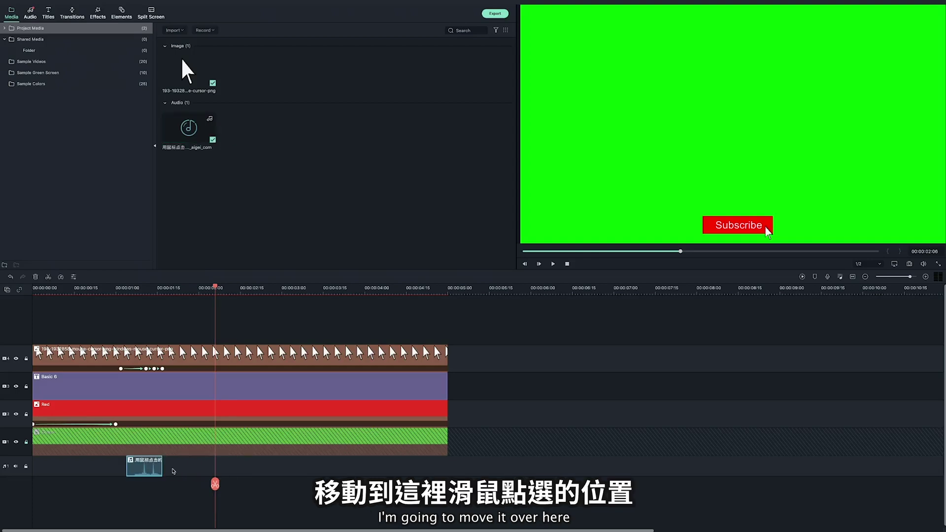
key("Home")
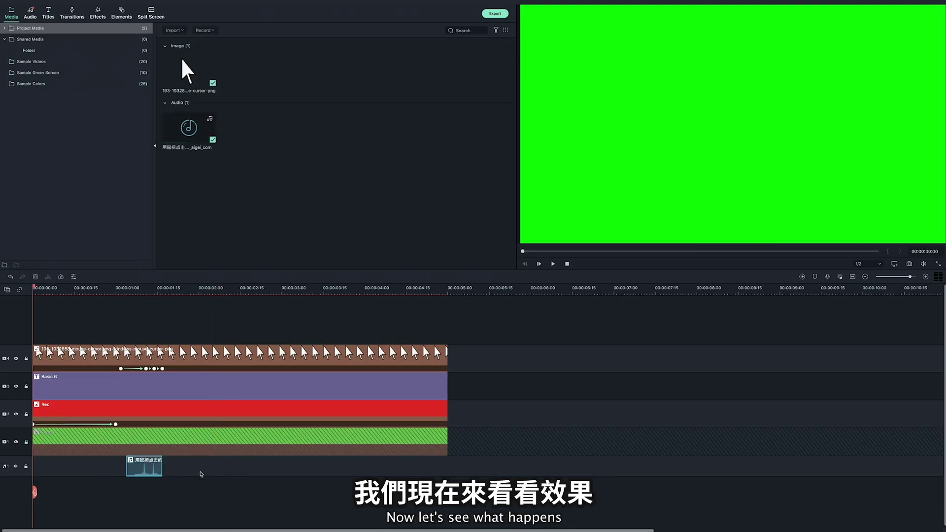
key("space")
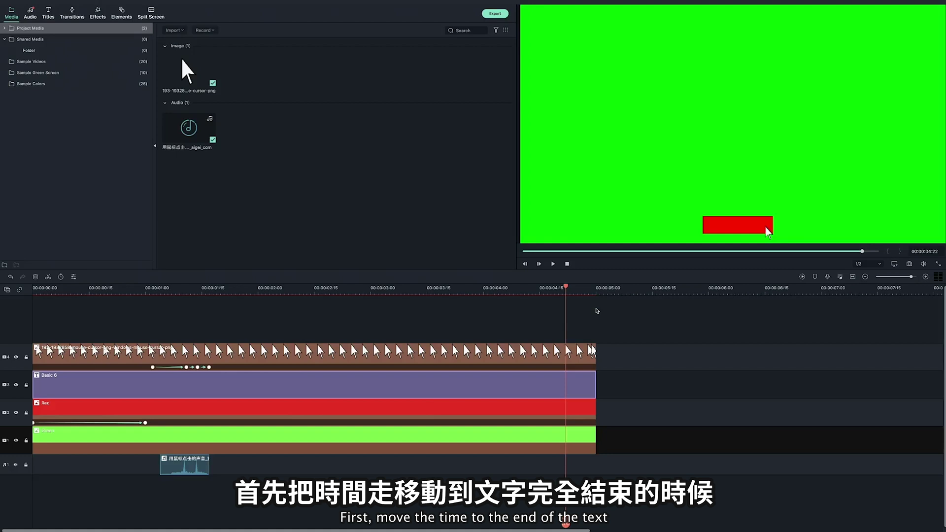
Step: Animate the red button background's scale from 100% at 00:00:04:22 to 0% at 00:00:04:29, and play it from the start
double_click(576, 408)
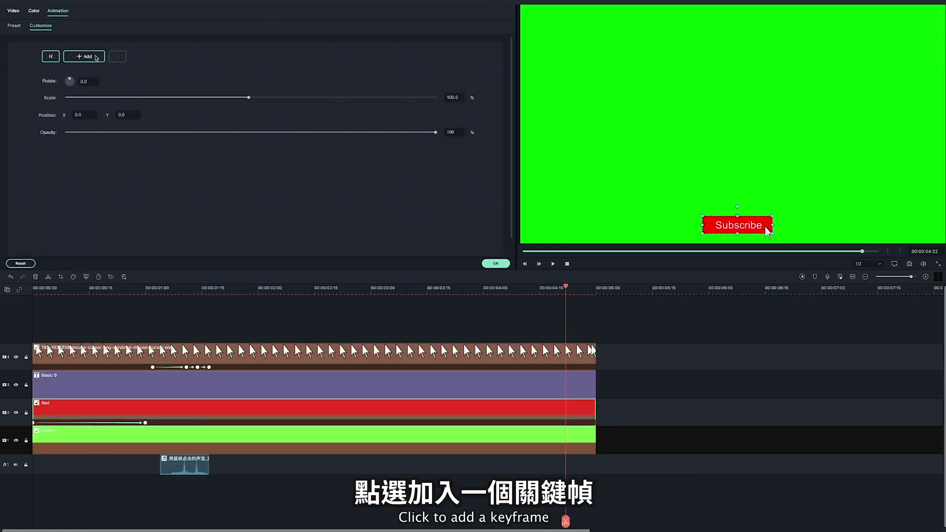
left_click(96, 57)
left_click(592, 288)
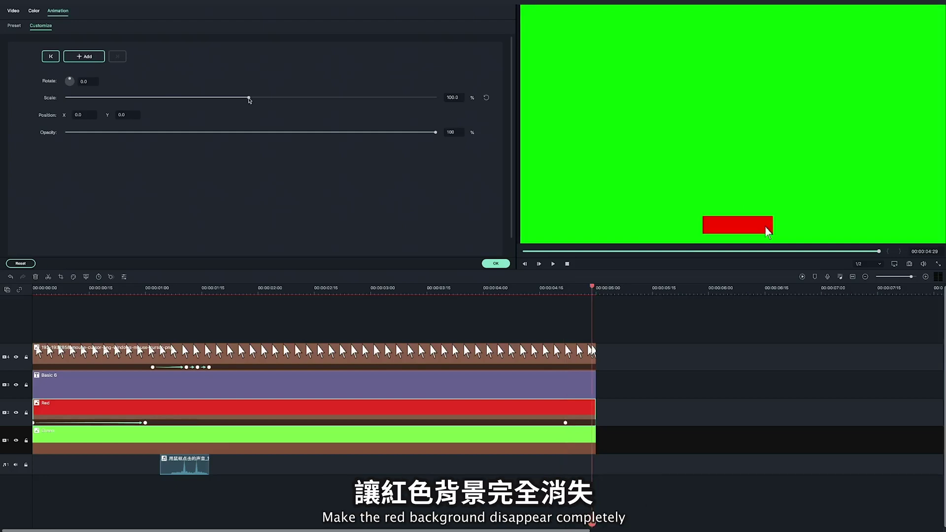
left_click_drag(249, 98, 64, 98)
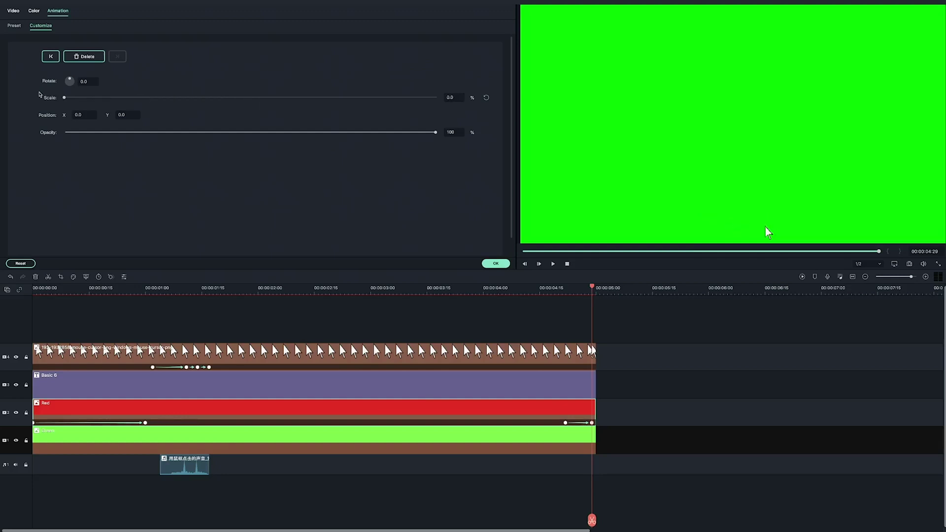
left_click(33, 288)
key("space")
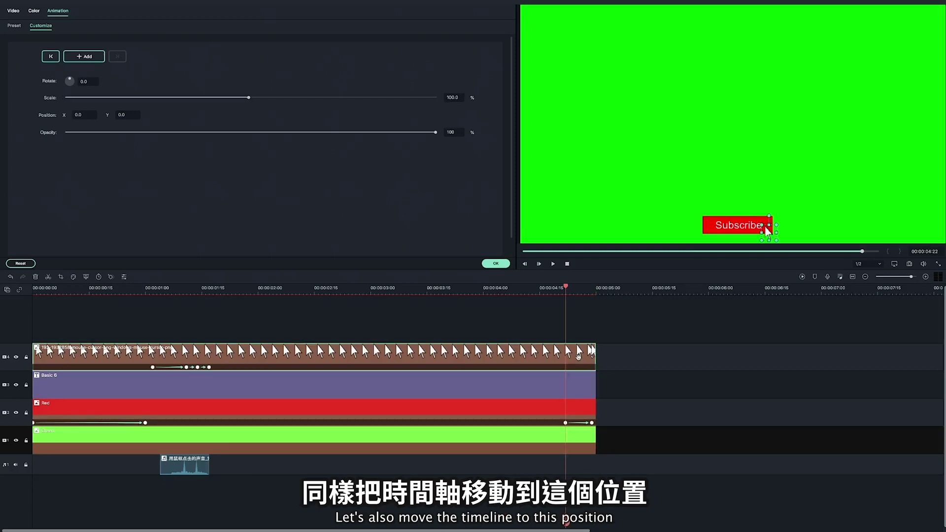
Step: Keyframe the mouse cursor at 00:00:04:22, move it out of the frame by 00:00:04:29, and play the whole animation
left_click(84, 56)
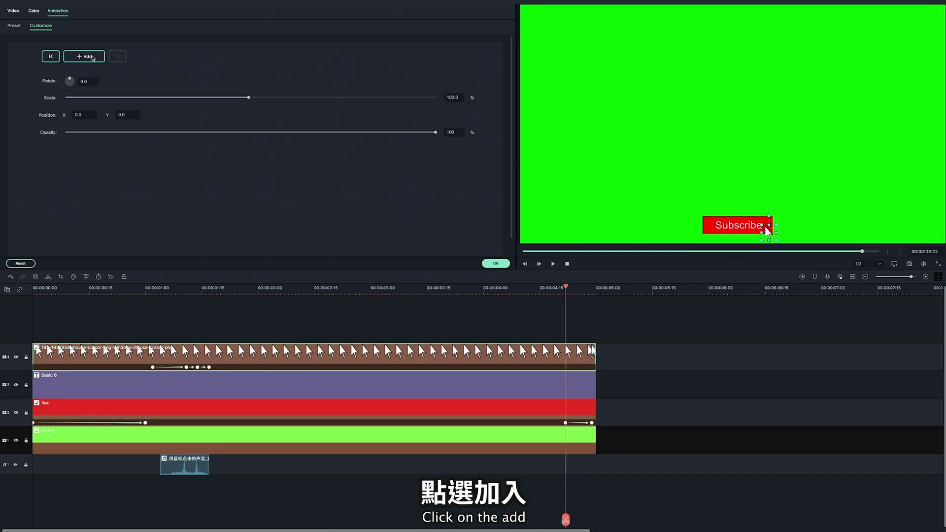
left_click(593, 289)
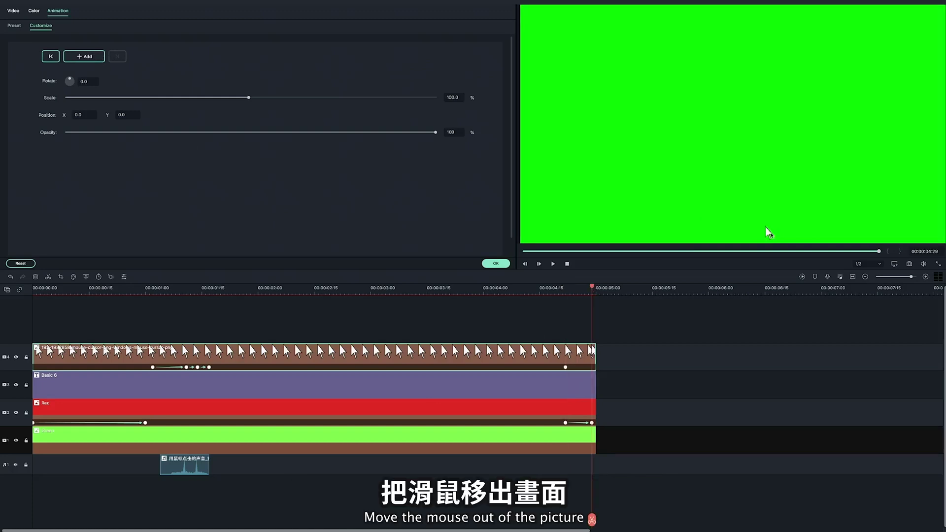
key("Home")
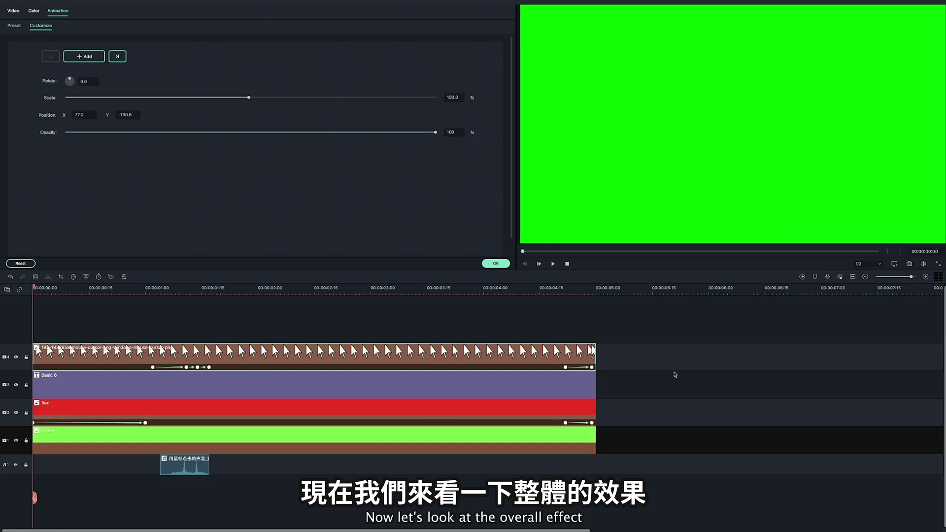
key("space")
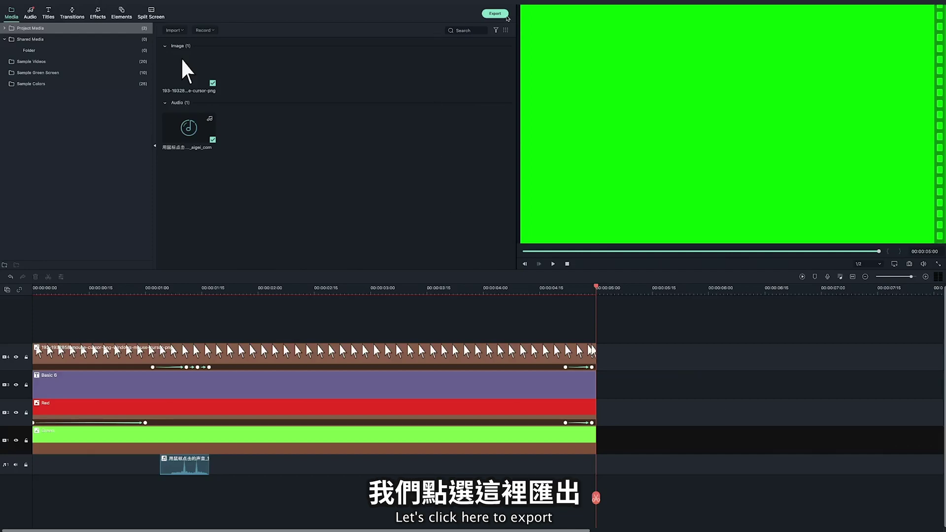
Step: Export the animation and place the My Video clip at the start of the track above the city footage
left_click(505, 15)
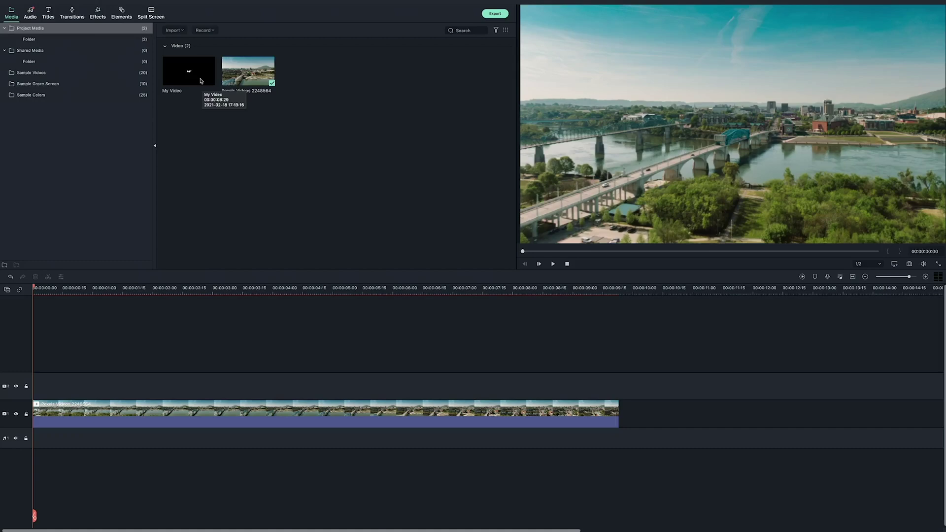
left_click_drag(201, 81, 70, 386)
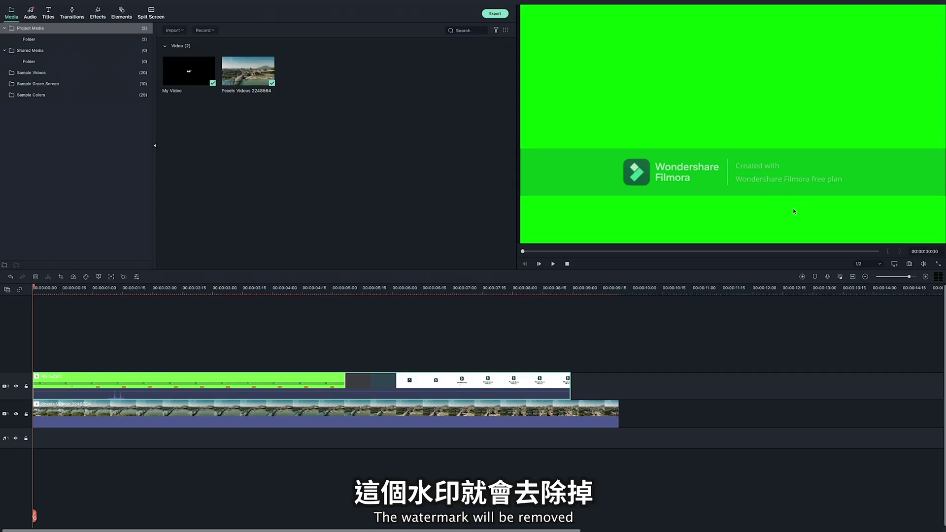
Step: Remove the My Video clip's green background with Chroma Key and play the composite over the city footage
left_click(155, 384)
double_click(156, 384)
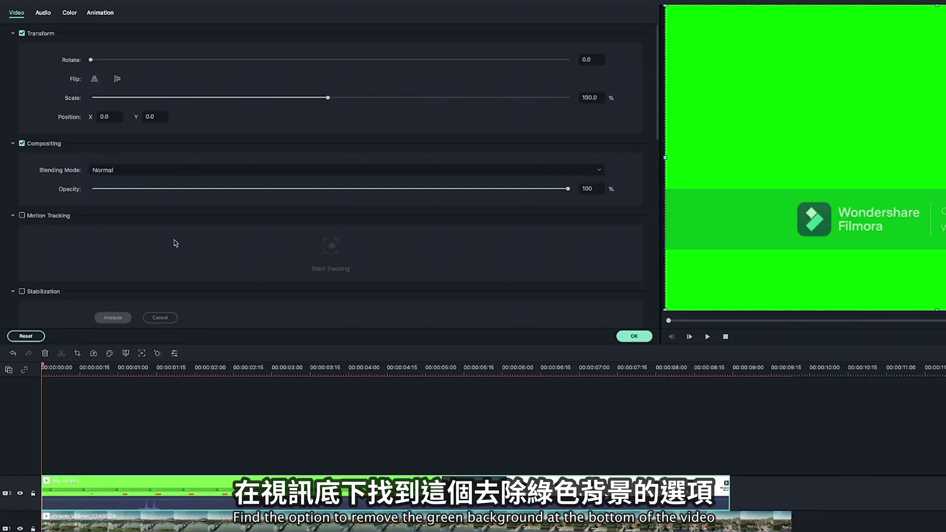
scroll(58, 173, "down", 5)
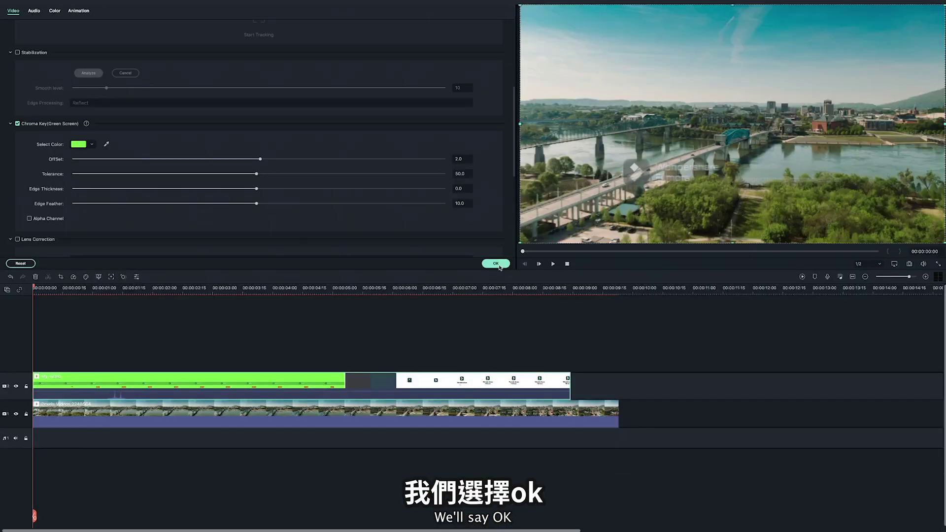
left_click(498, 265)
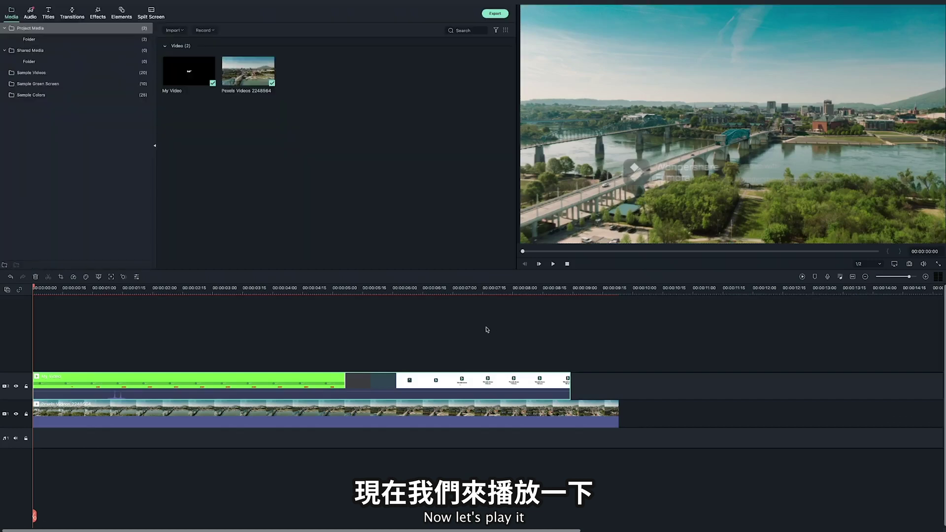
key("space")
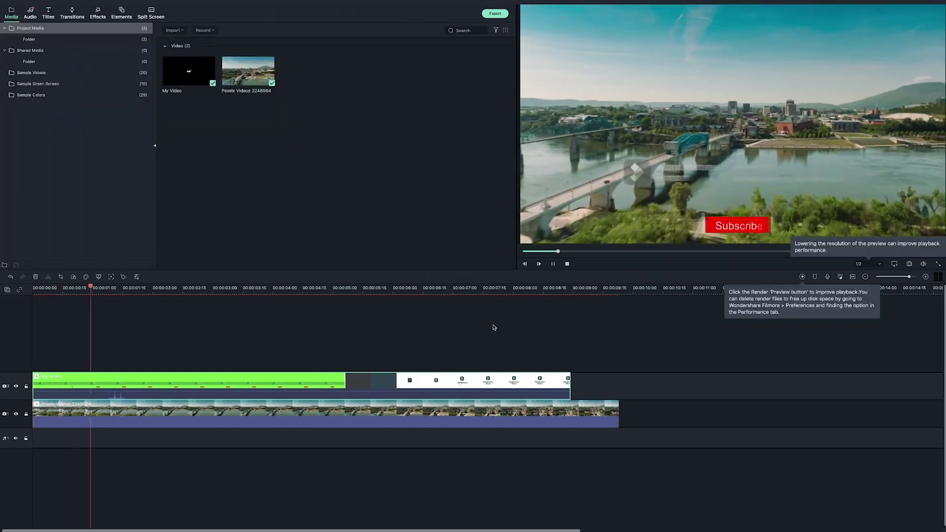